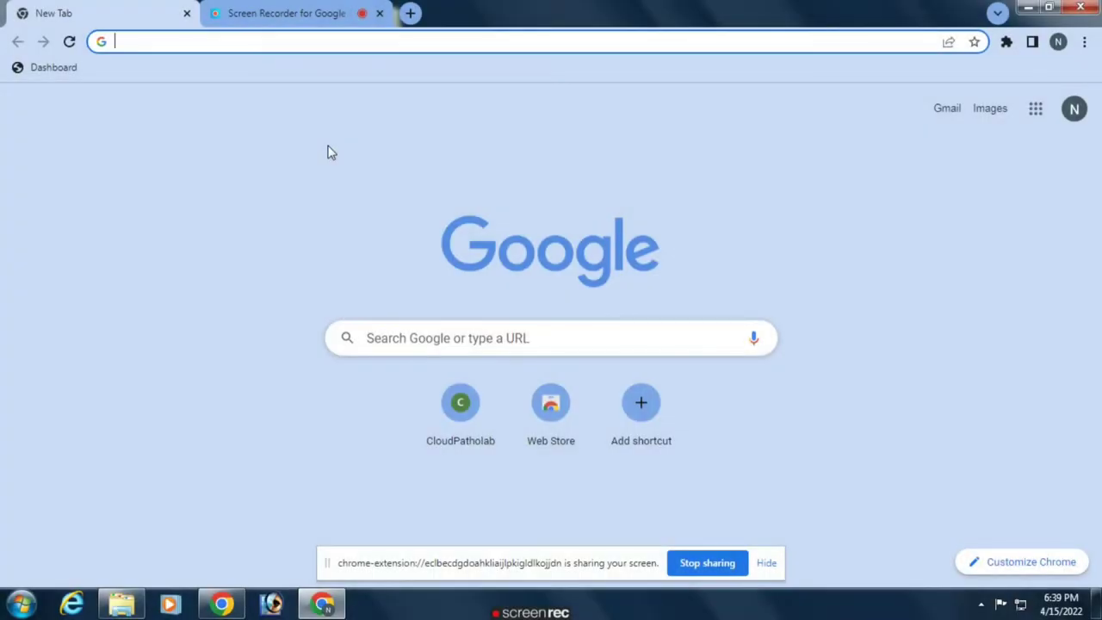
Search Google for 'tubebuddy extension for chrome' using the suggestion offered after typing 'tubebuddy'.
left_click(509, 340)
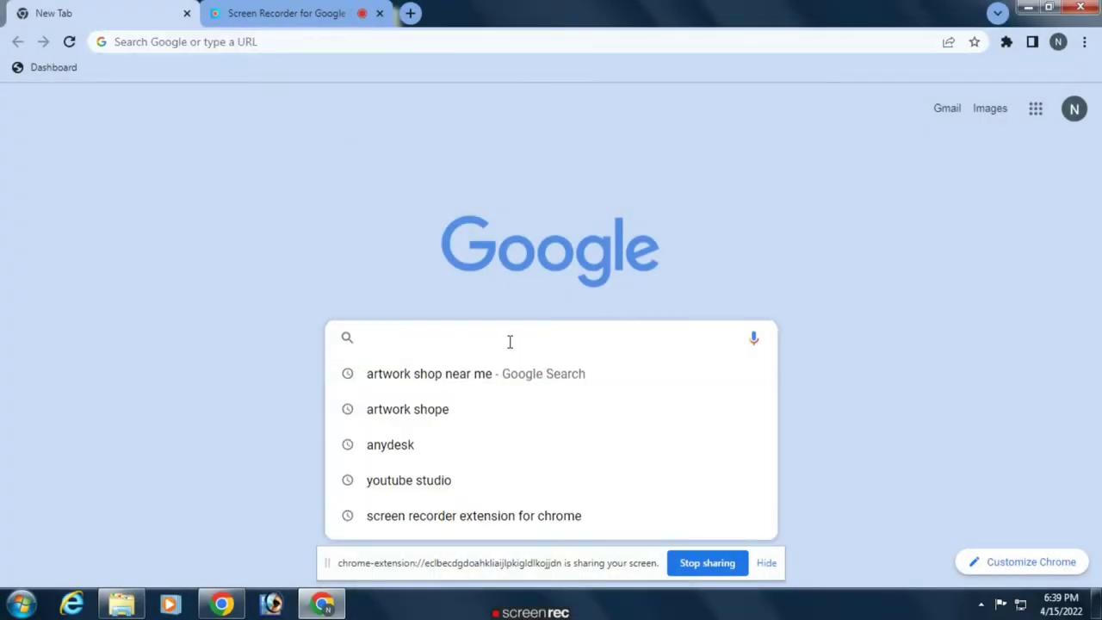
type("t")
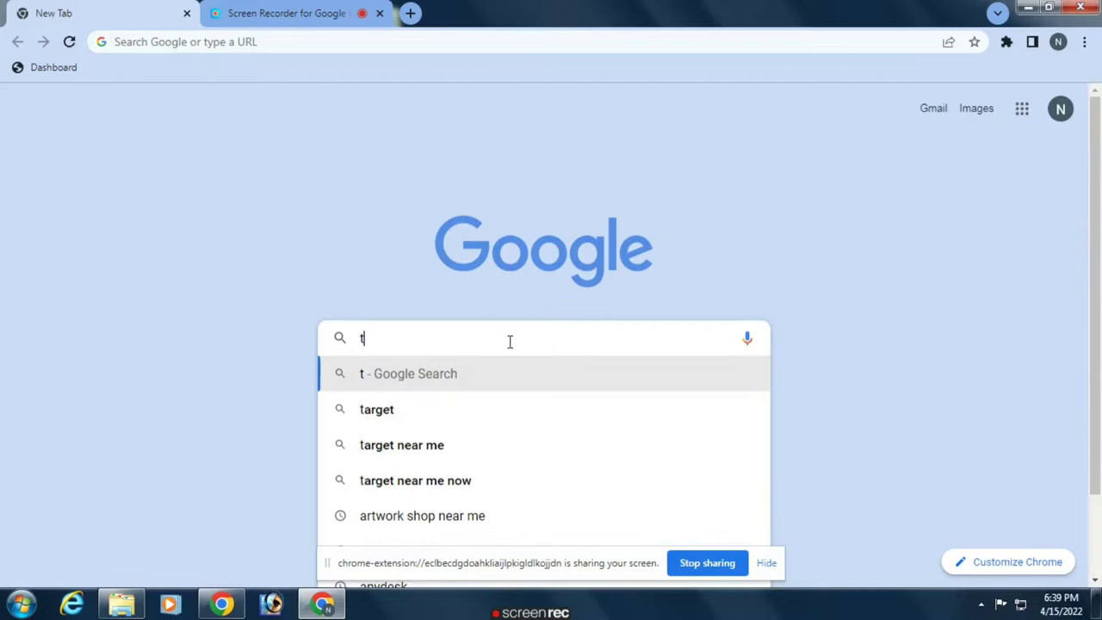
type("ubebuddy extension for chrome")
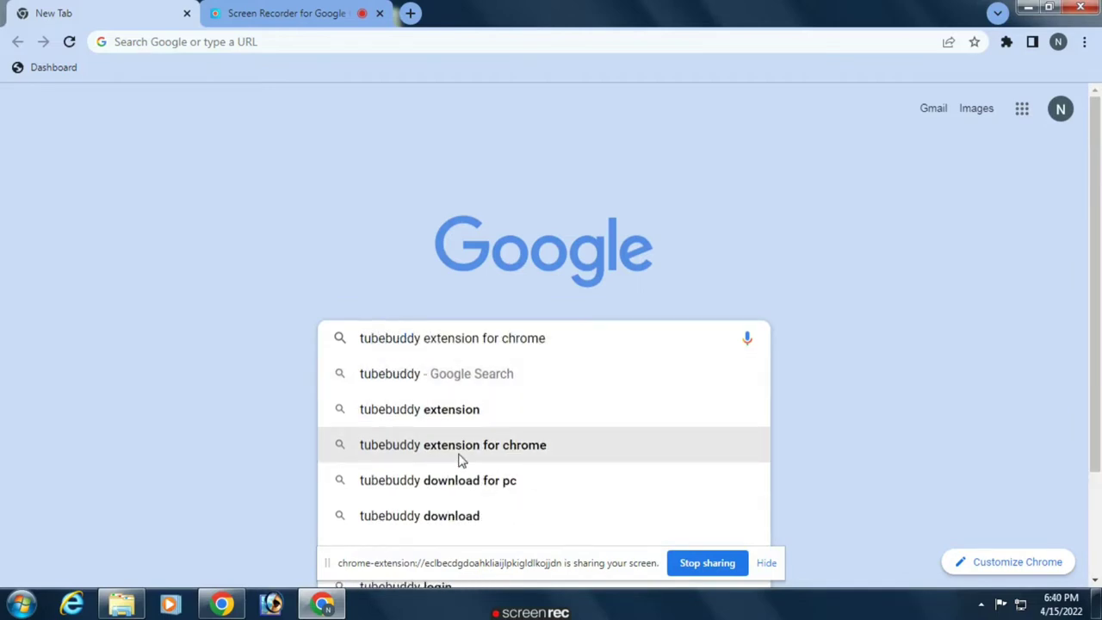
left_click(459, 458)
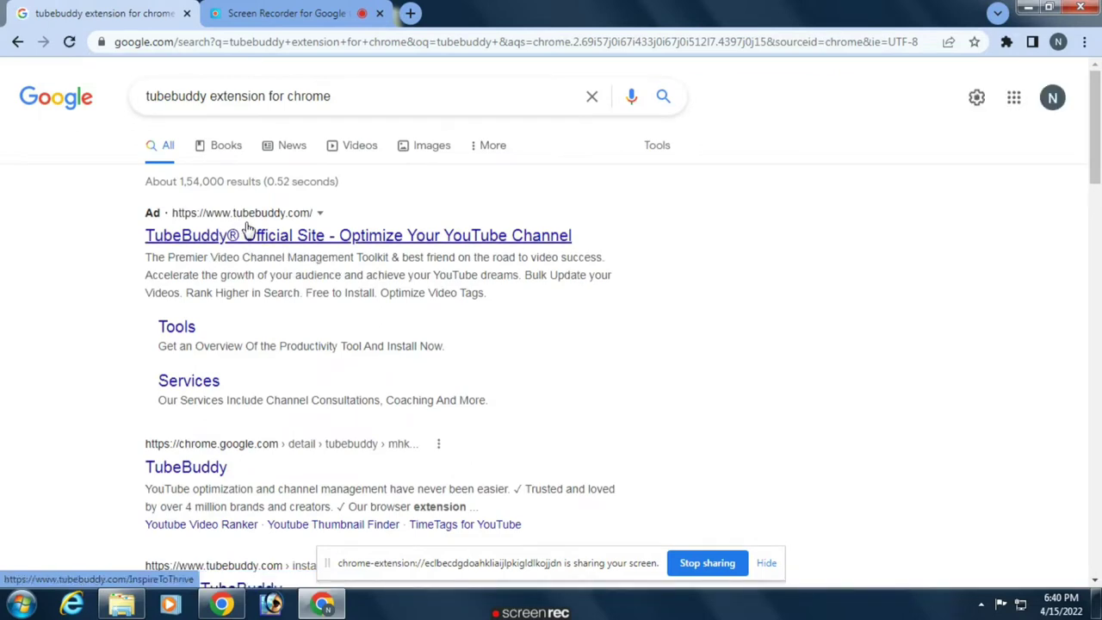
Open TubeBuddy's official site from the results and scroll to its install option.
left_click(393, 239)
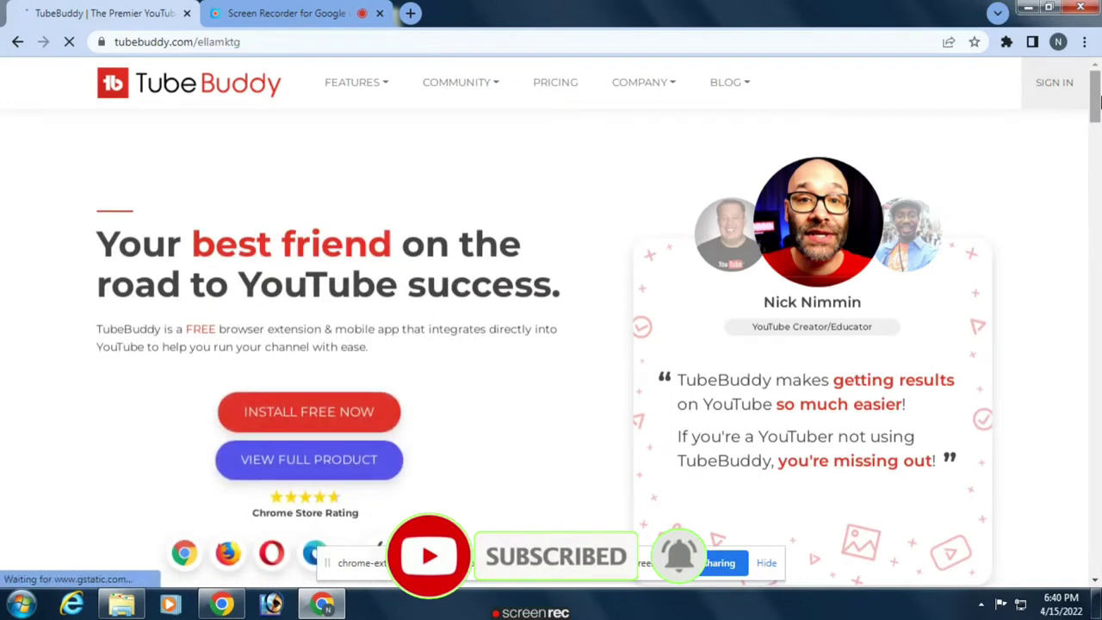
mouse_move(1095, 101)
left_mouse_down()
mouse_move(1095, 133)
mouse_move(1096, 90)
left_mouse_up()
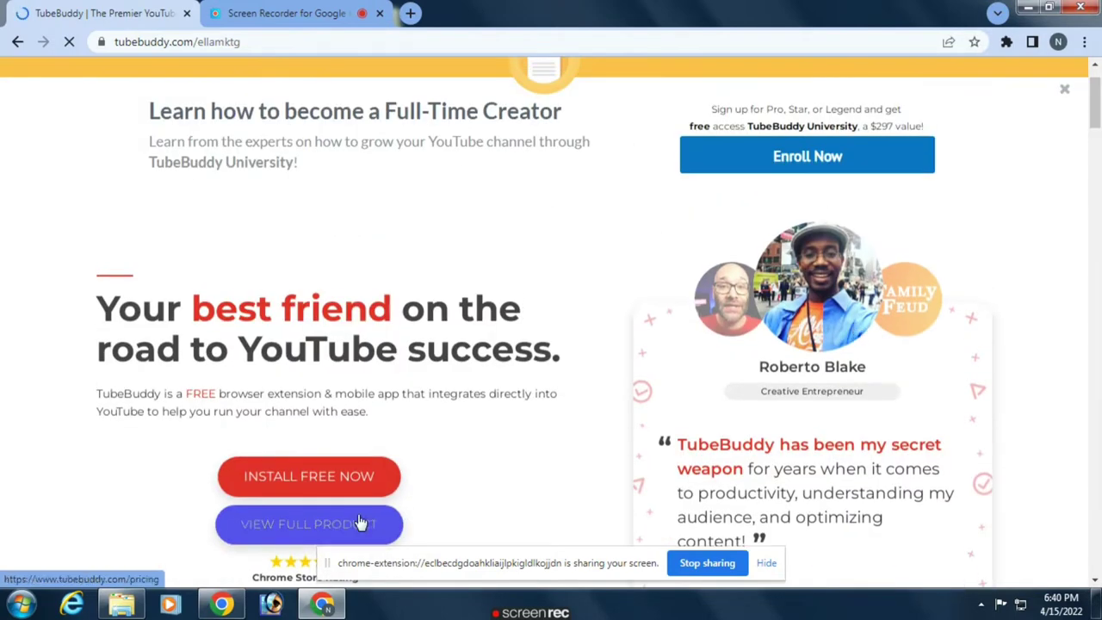
Open TubeBuddy's Chrome Web Store listing and add the extension to Chrome.
left_click(336, 478)
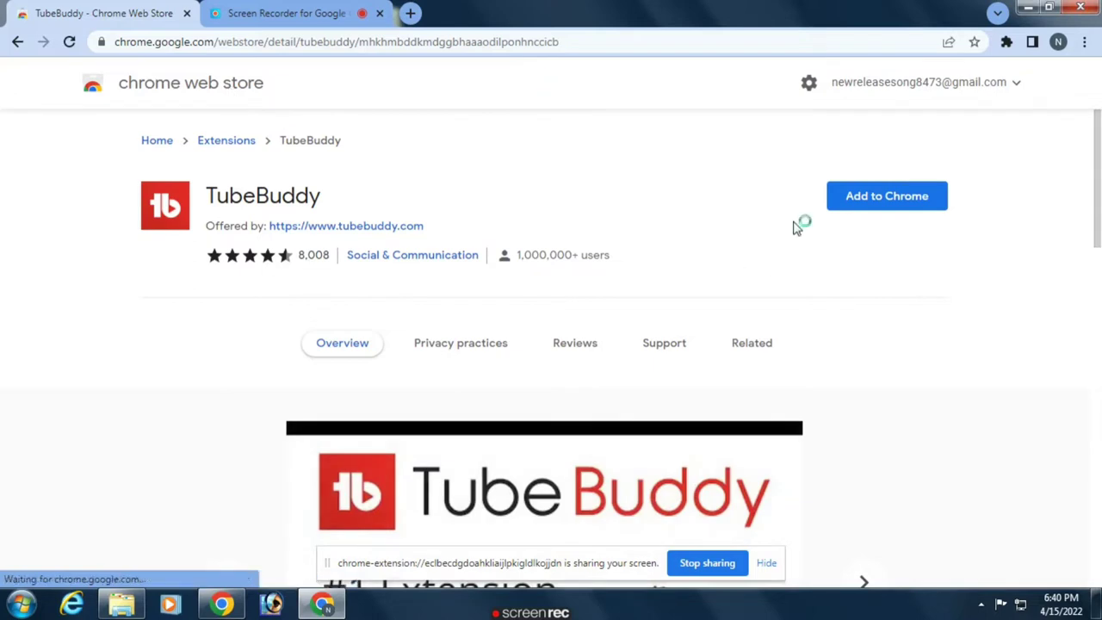
left_click(875, 210)
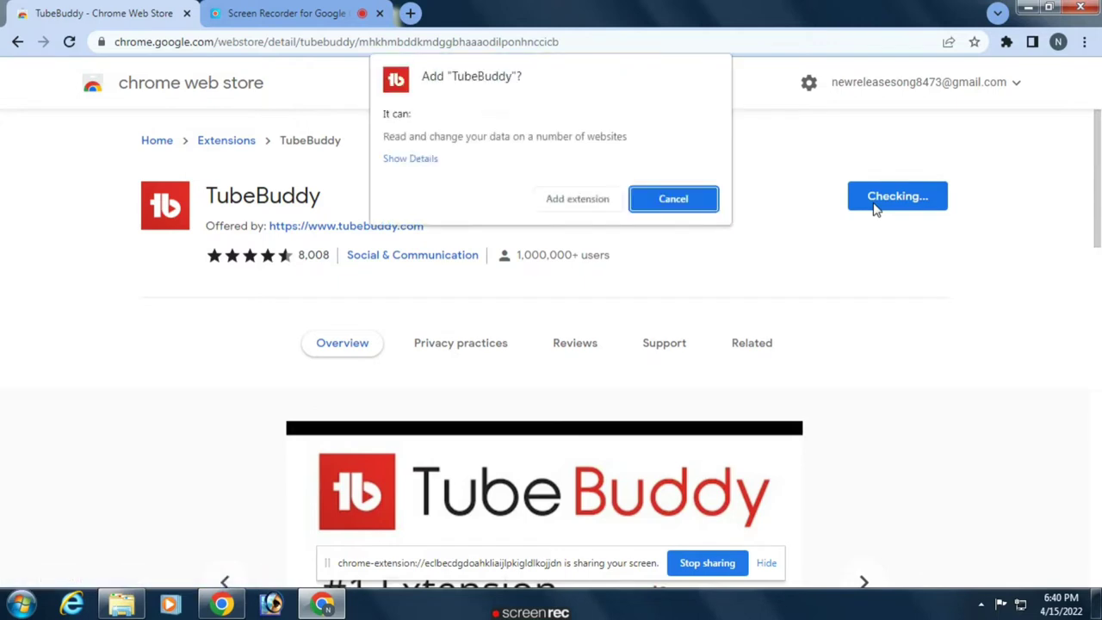
left_click(585, 202)
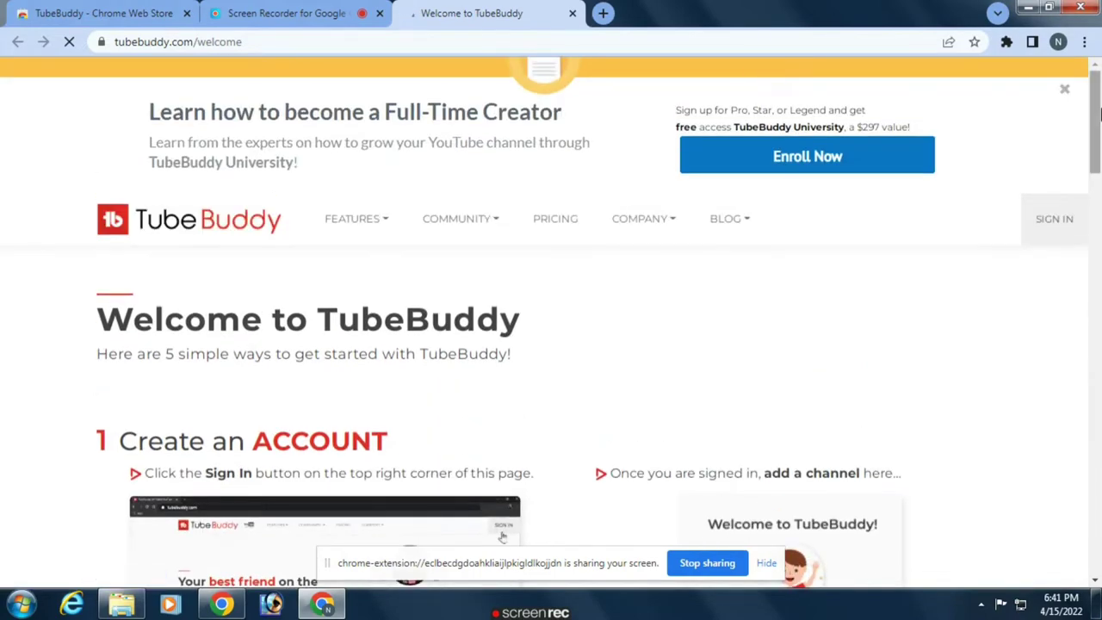
Dismiss the TubeBuddy University promo banner and begin signing in to TubeBuddy.
mouse_move(1098, 114)
left_mouse_down()
mouse_move(1098, 327)
mouse_move(1099, 110)
left_mouse_up()
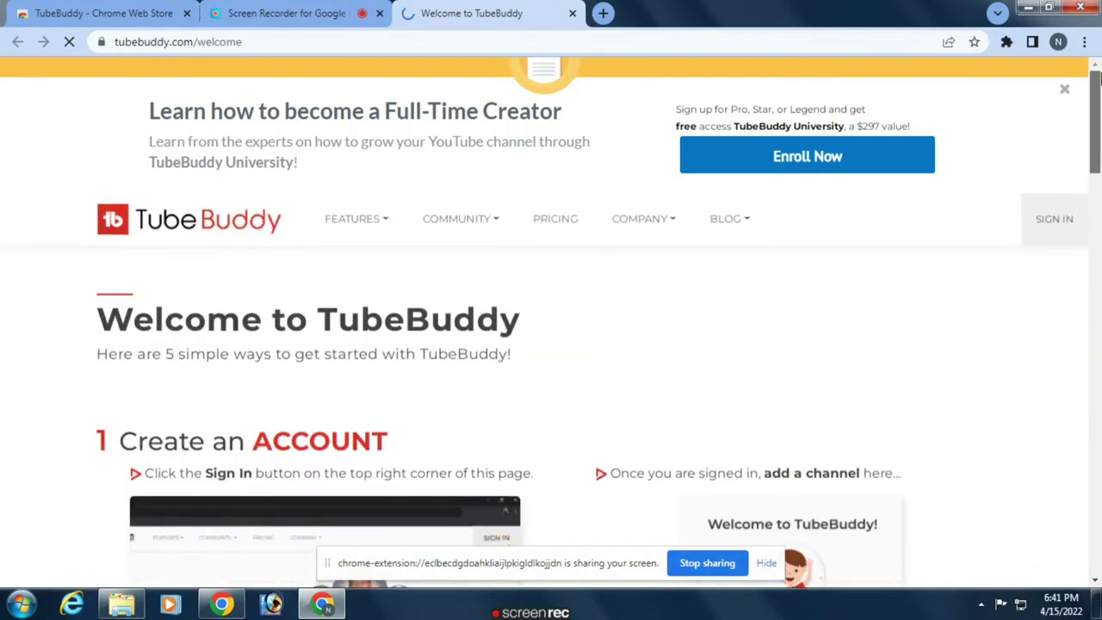
left_click(1066, 95)
mouse_move(1098, 120)
left_mouse_down()
mouse_move(1099, 164)
mouse_move(1099, 138)
left_mouse_up()
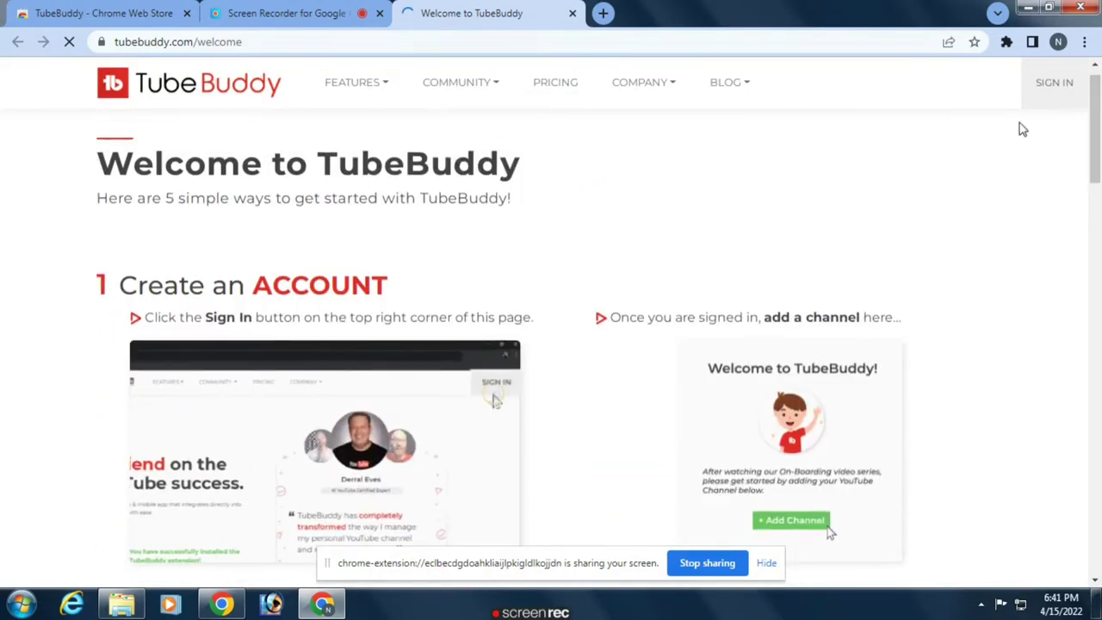
left_click(1046, 93)
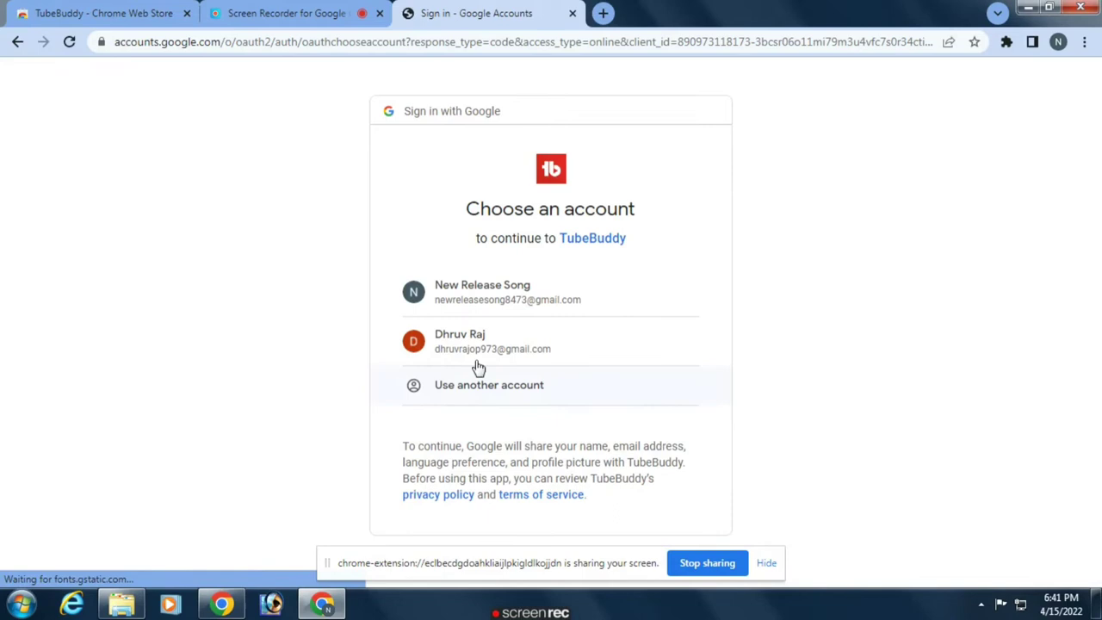
Sign in with the chosen Google account and scroll through TubeBuddy's account home.
left_click(476, 293)
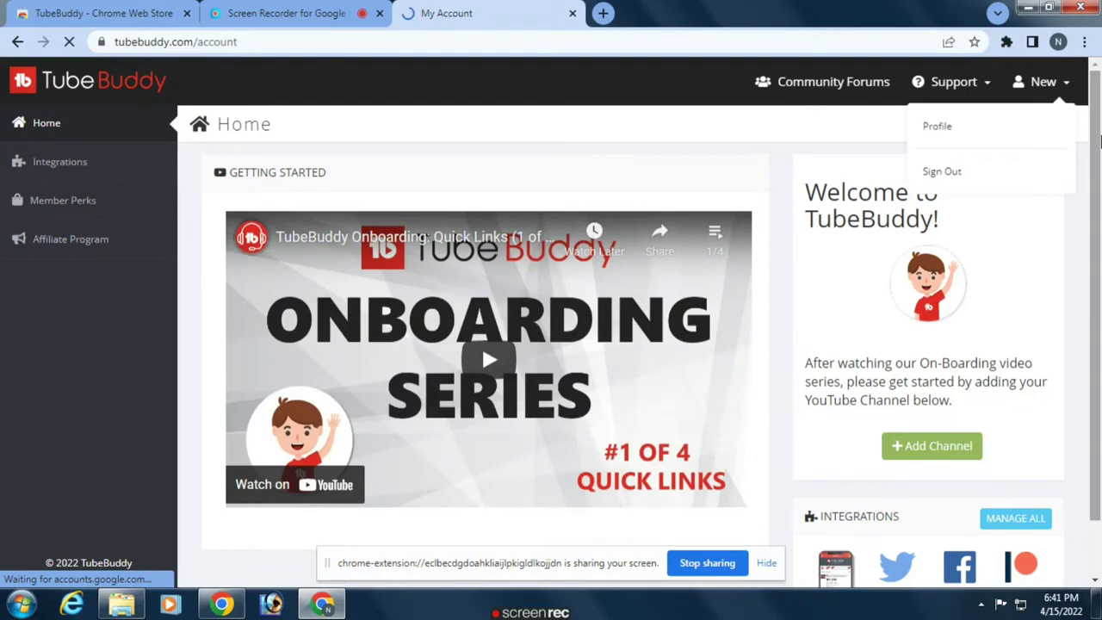
scroll(1093, 344, "down", 2)
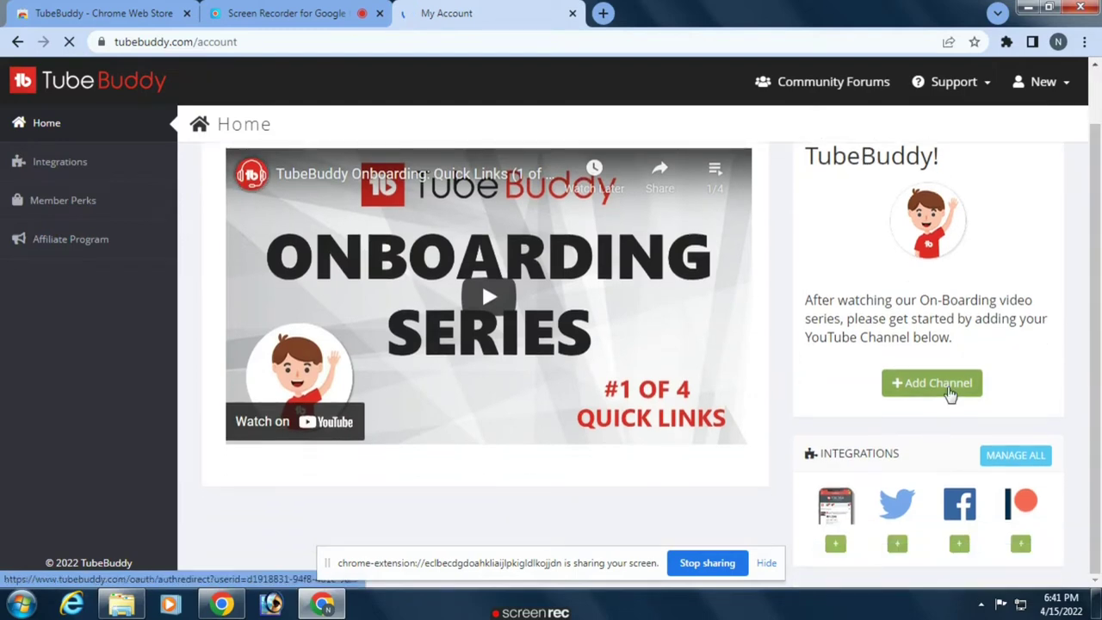
scroll(1033, 362, "up", 2)
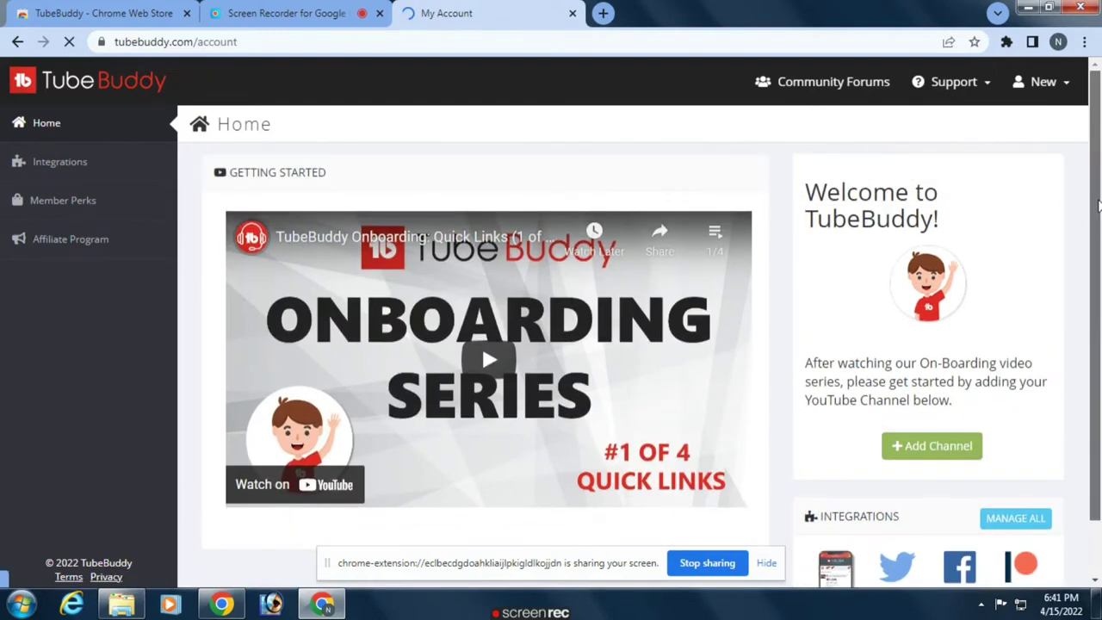
scroll(973, 387, "down", 2)
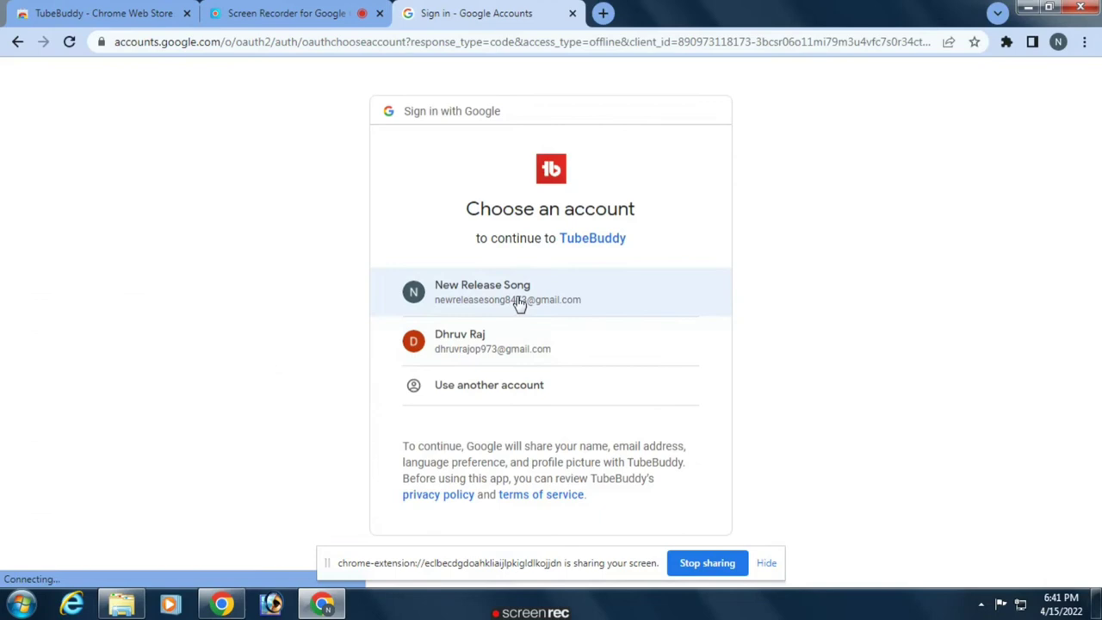
Pick the channel's Google account and allow TubeBuddy access to the YouTube account.
left_click(519, 301)
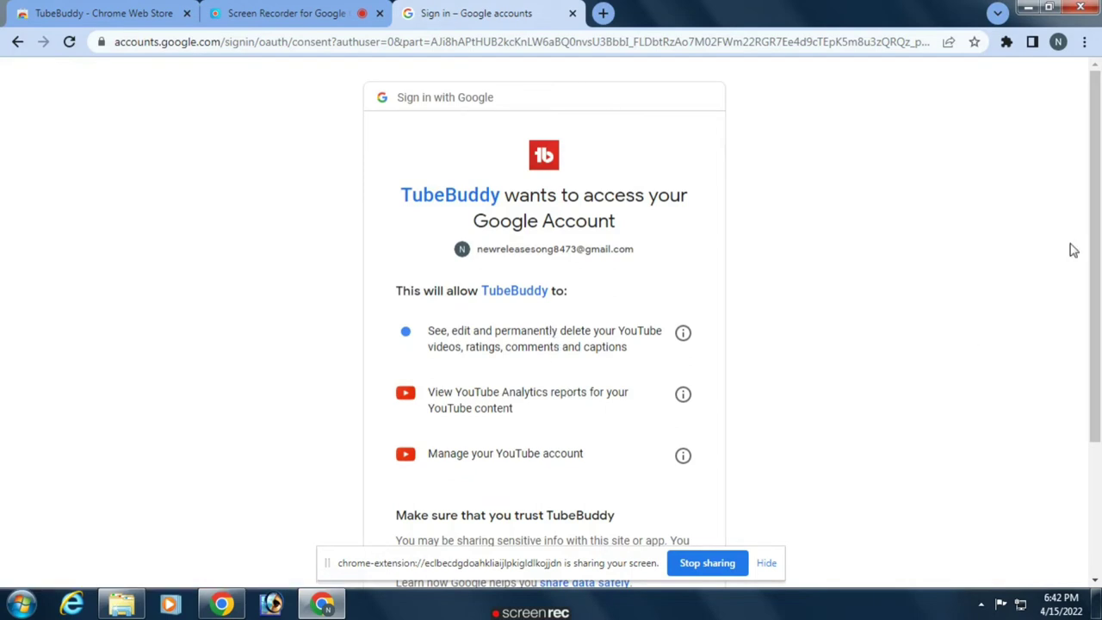
left_click_drag(1093, 219, 1094, 350)
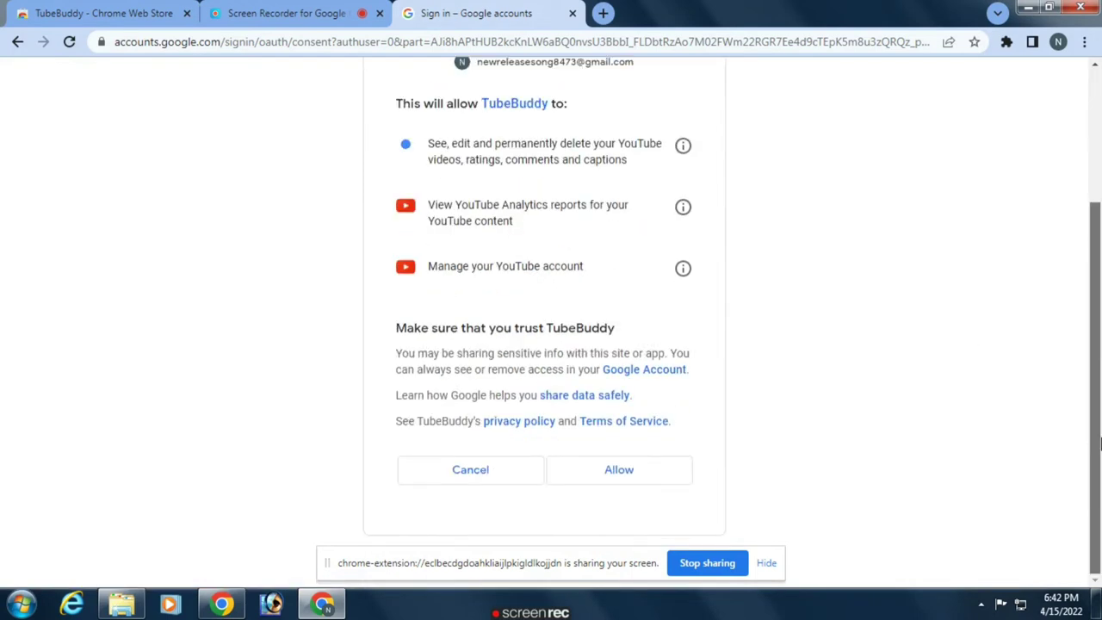
left_click(647, 482)
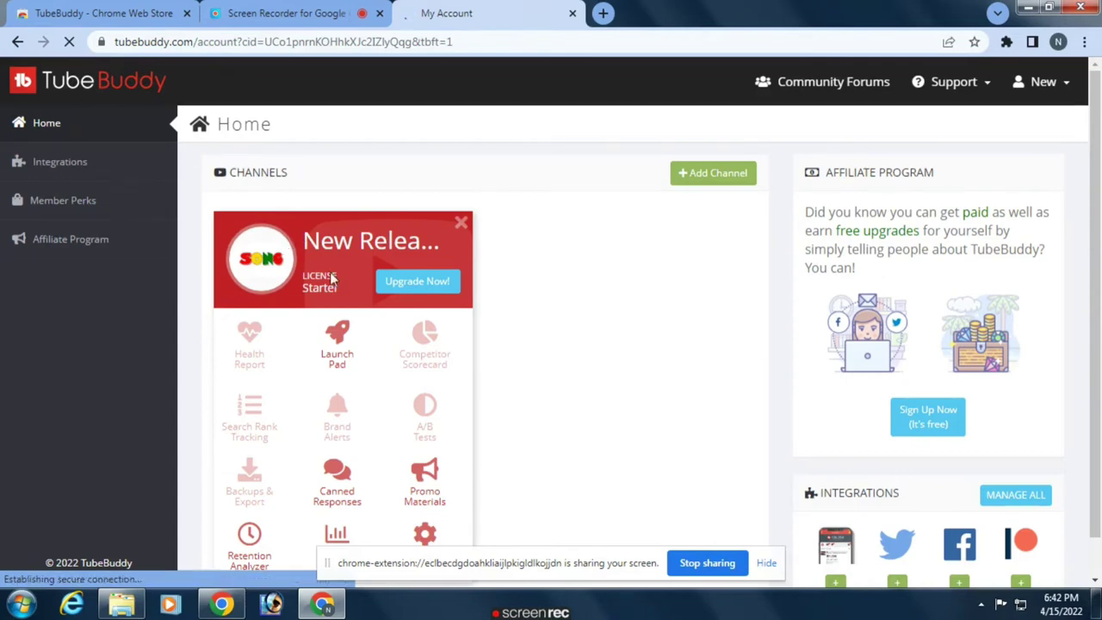
Open YouTube in a new tab via a Google search for 'youtube', then return to TubeBuddy's home.
left_click(603, 13)
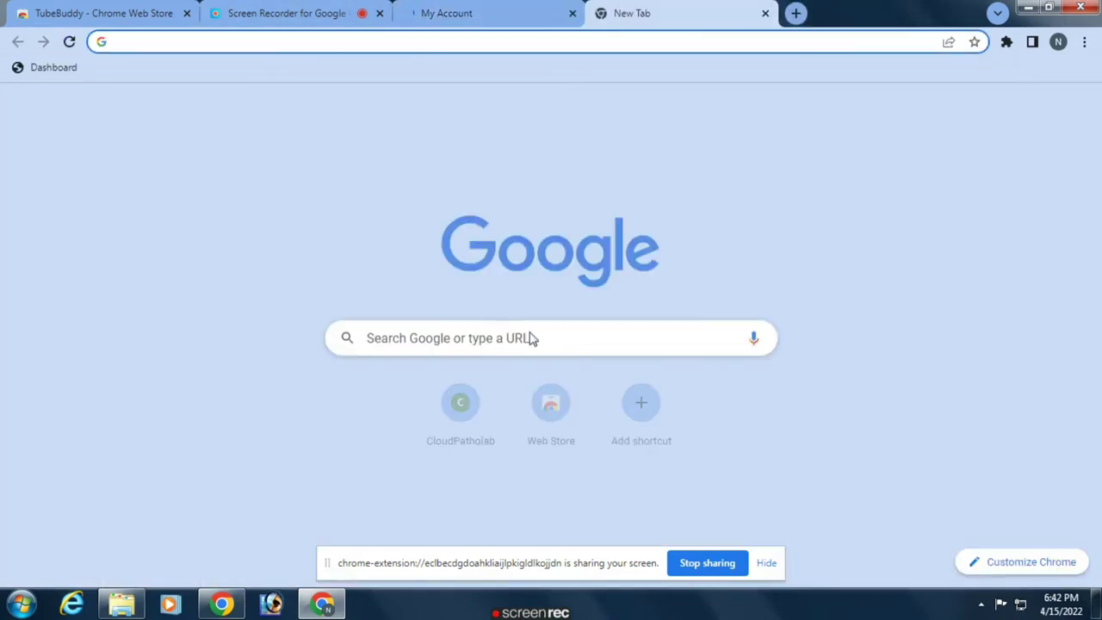
left_click(530, 345)
type("yo")
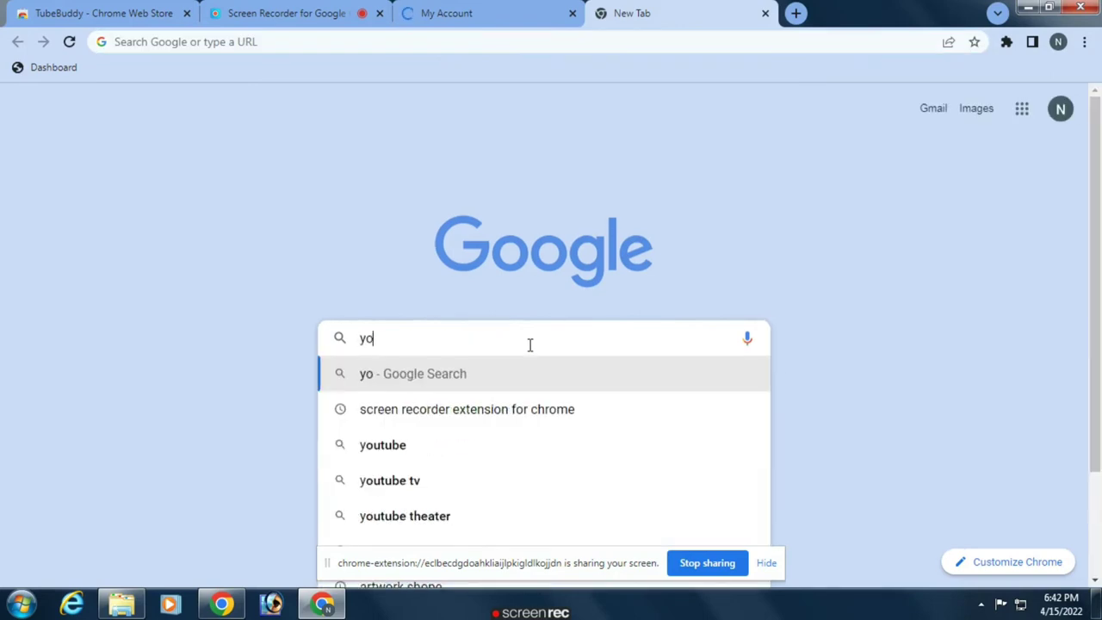
type("utube")
key("Return")
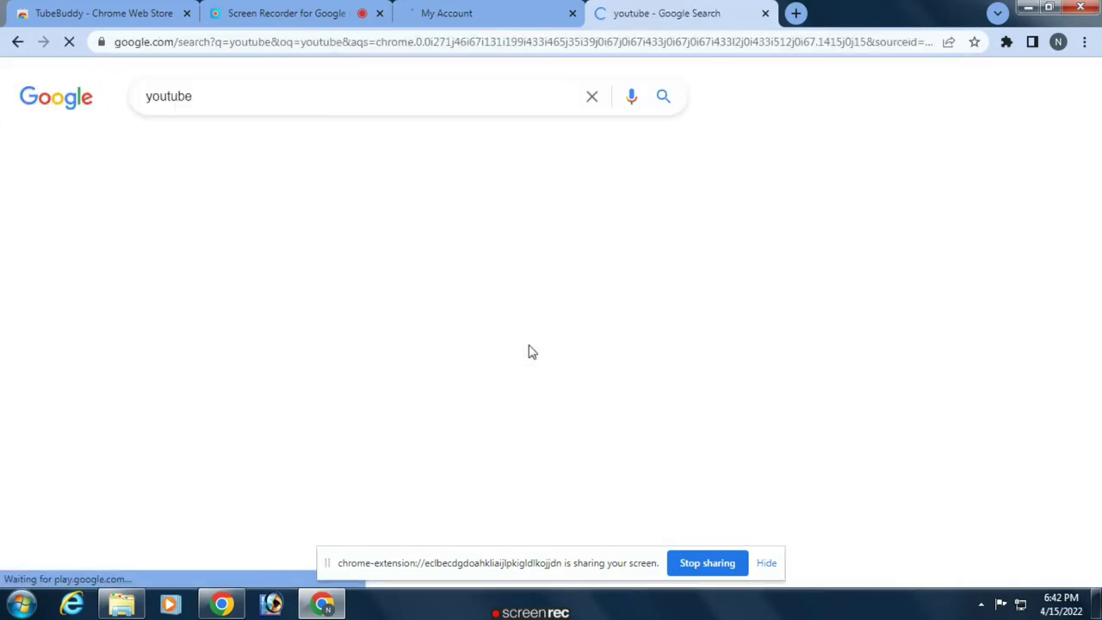
left_click(176, 234)
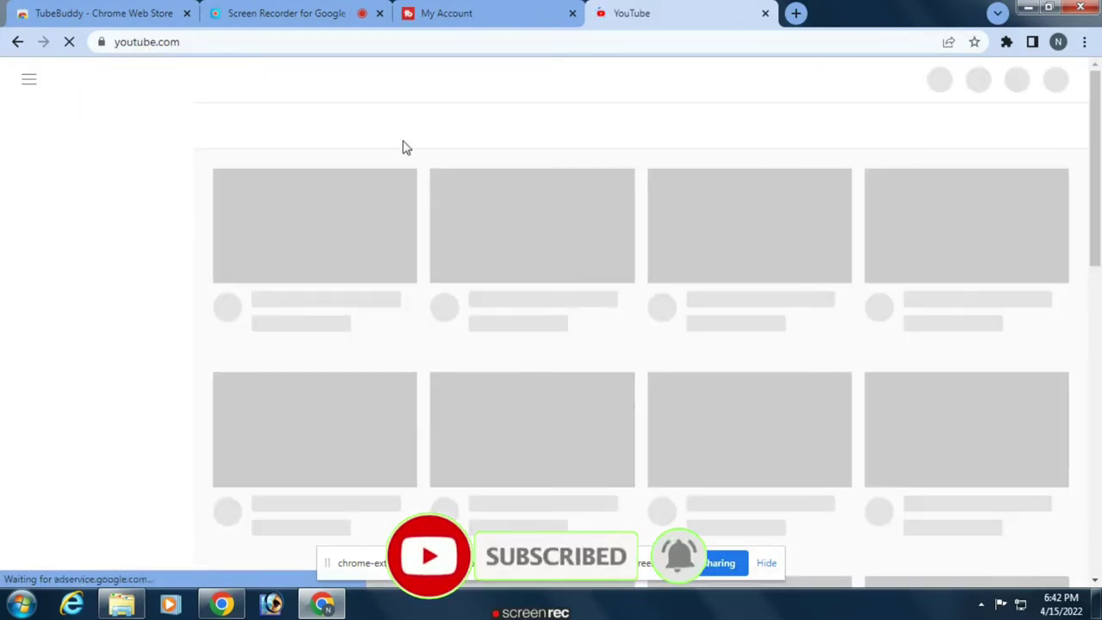
left_click(480, 10)
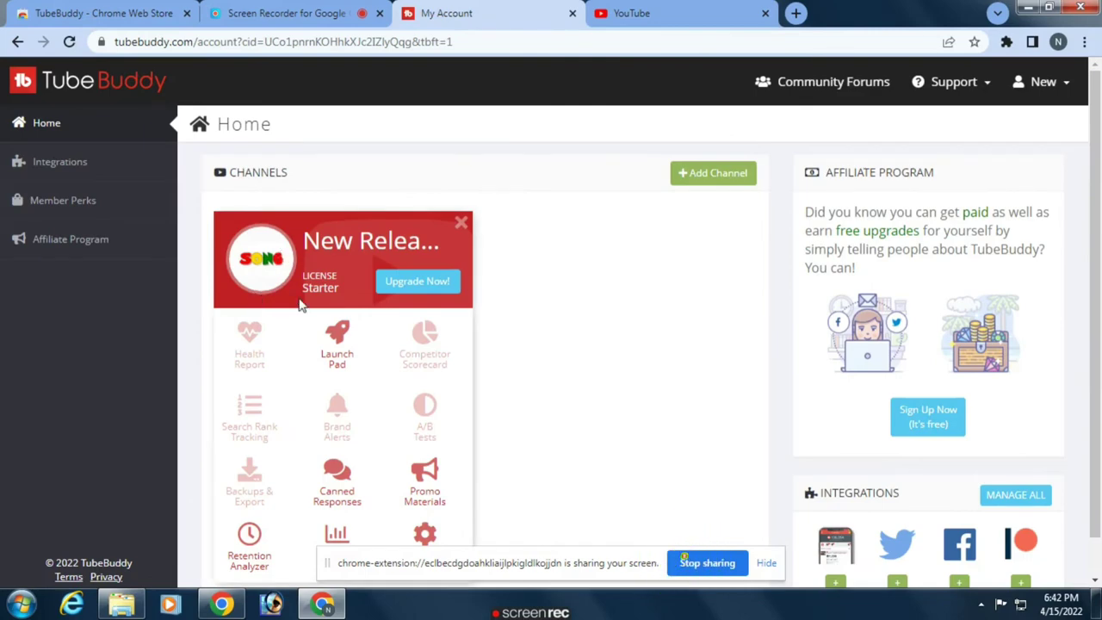
scroll(516, 258, "down", 1)
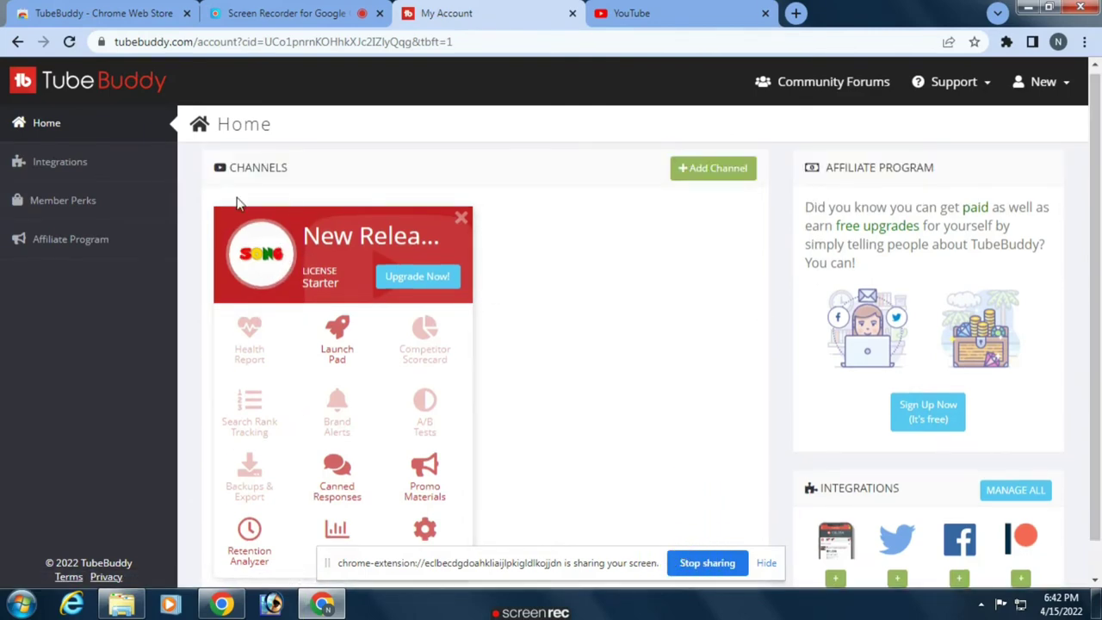
On the YouTube tab, open the TubeBuddy menu from the YouTube header icon.
left_click(674, 12)
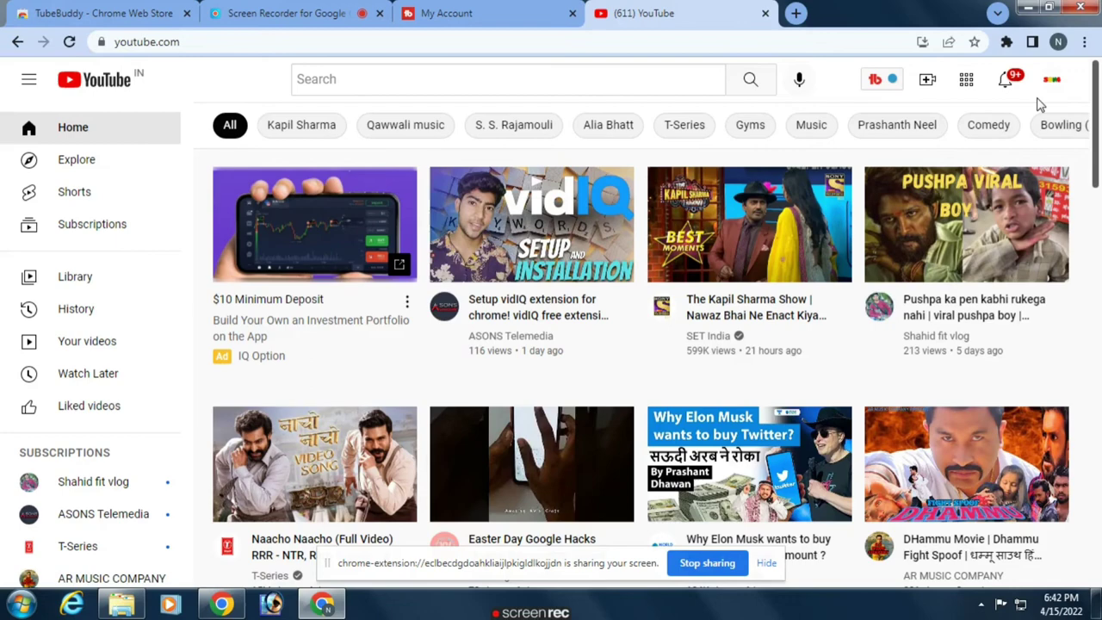
left_click(893, 82)
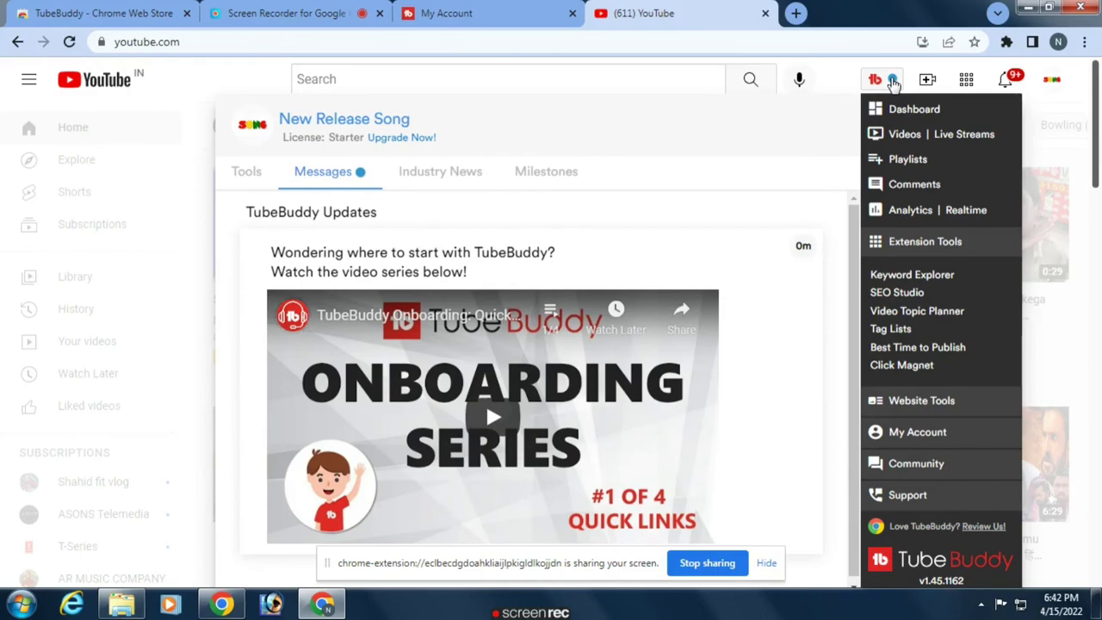
left_click(892, 81)
left_click(893, 81)
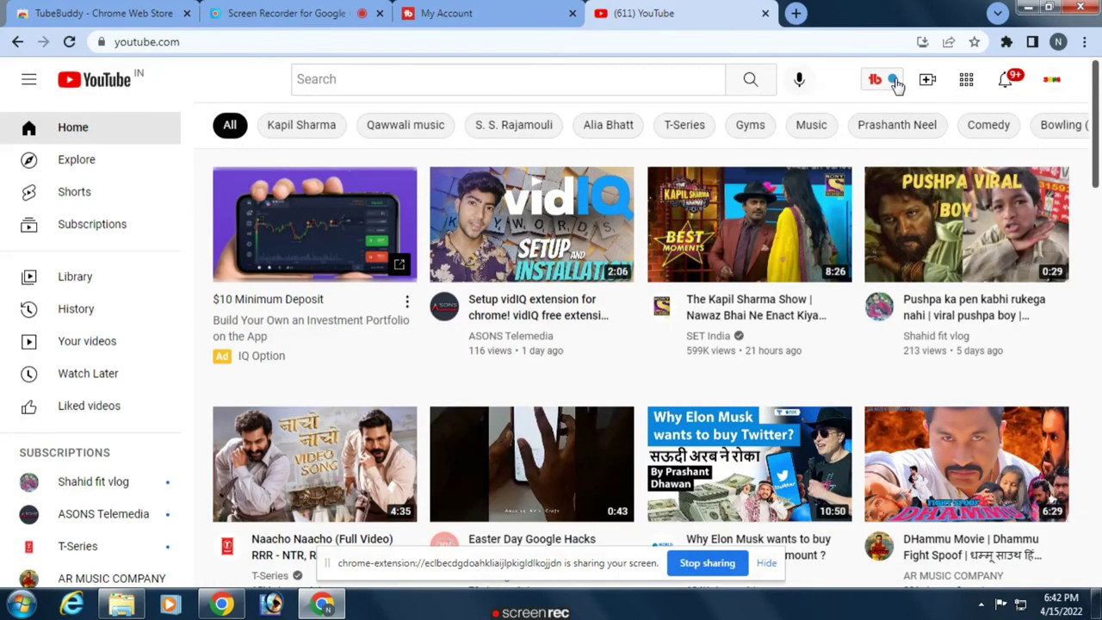
left_click(893, 82)
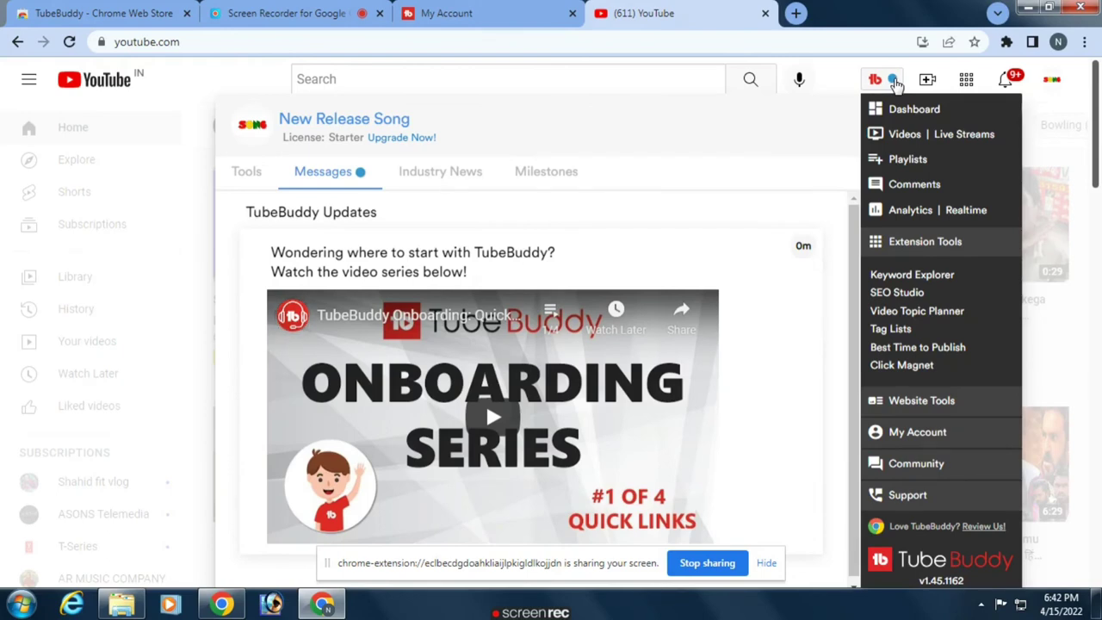